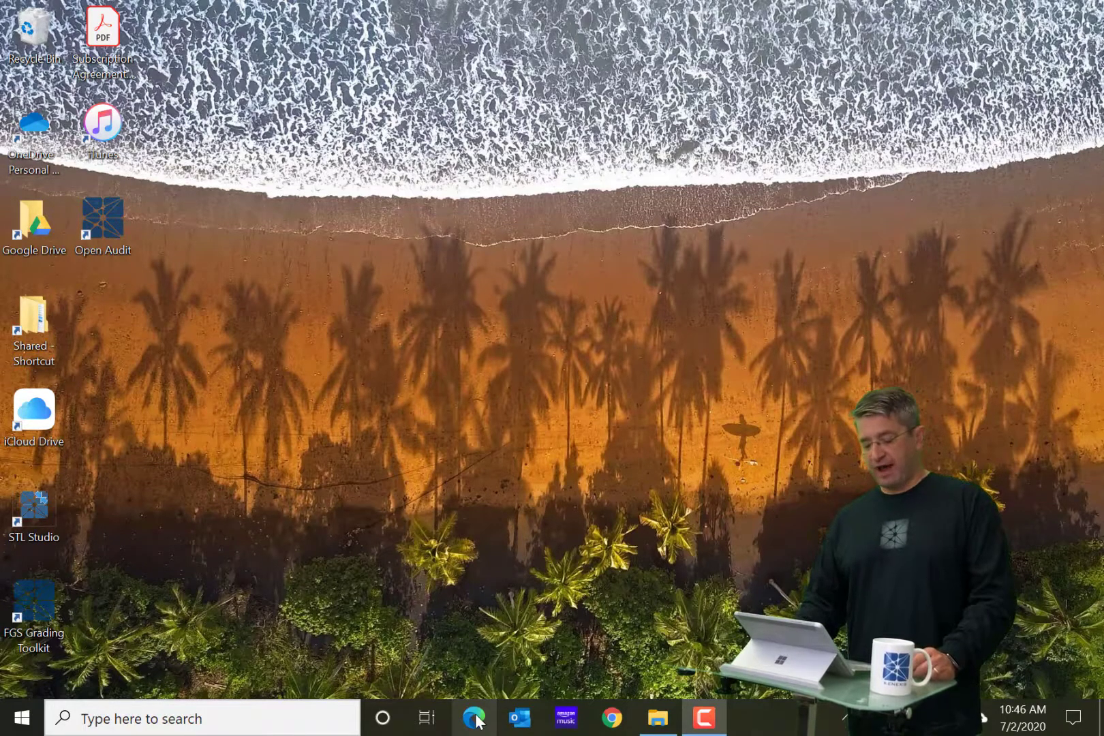
Launch Edge maximized and load the kiss.kenexis.com sign-in page.
left_click(477, 721)
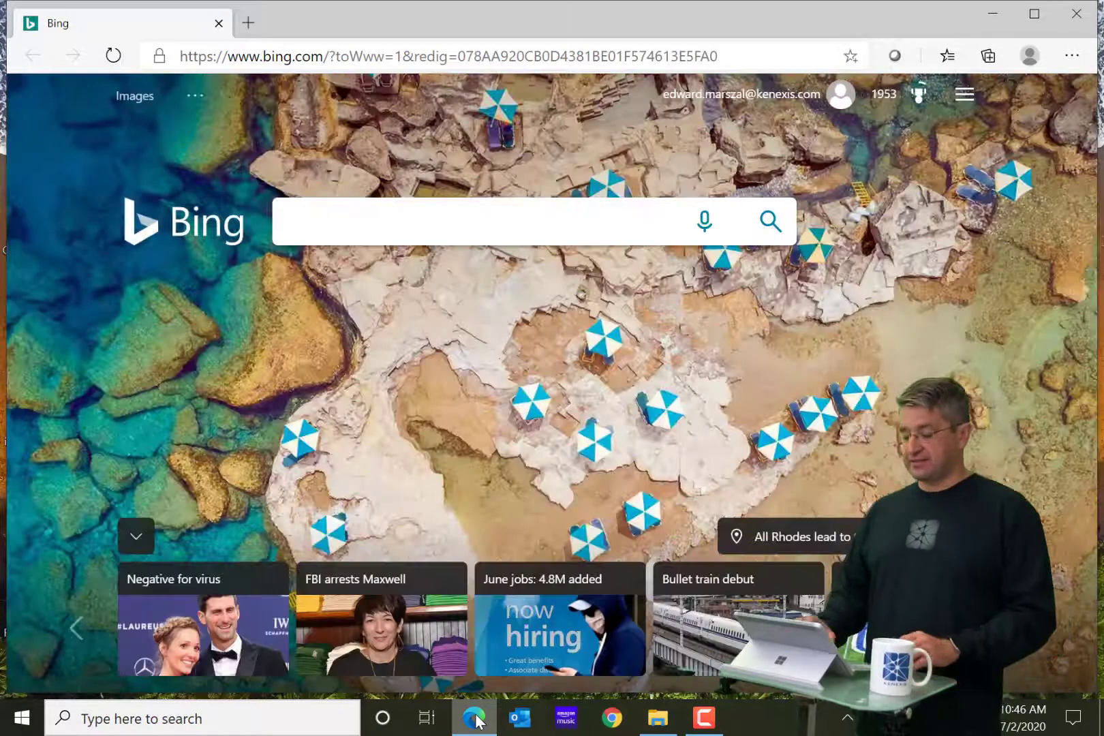
left_click(1033, 15)
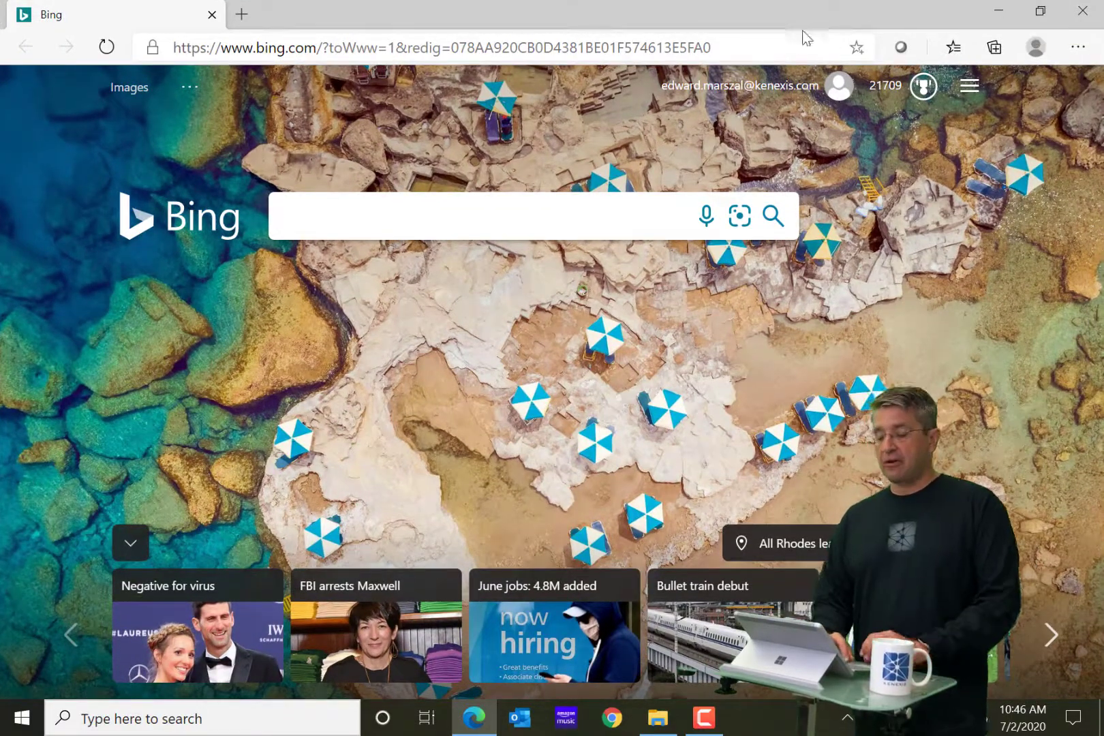
left_click(753, 49)
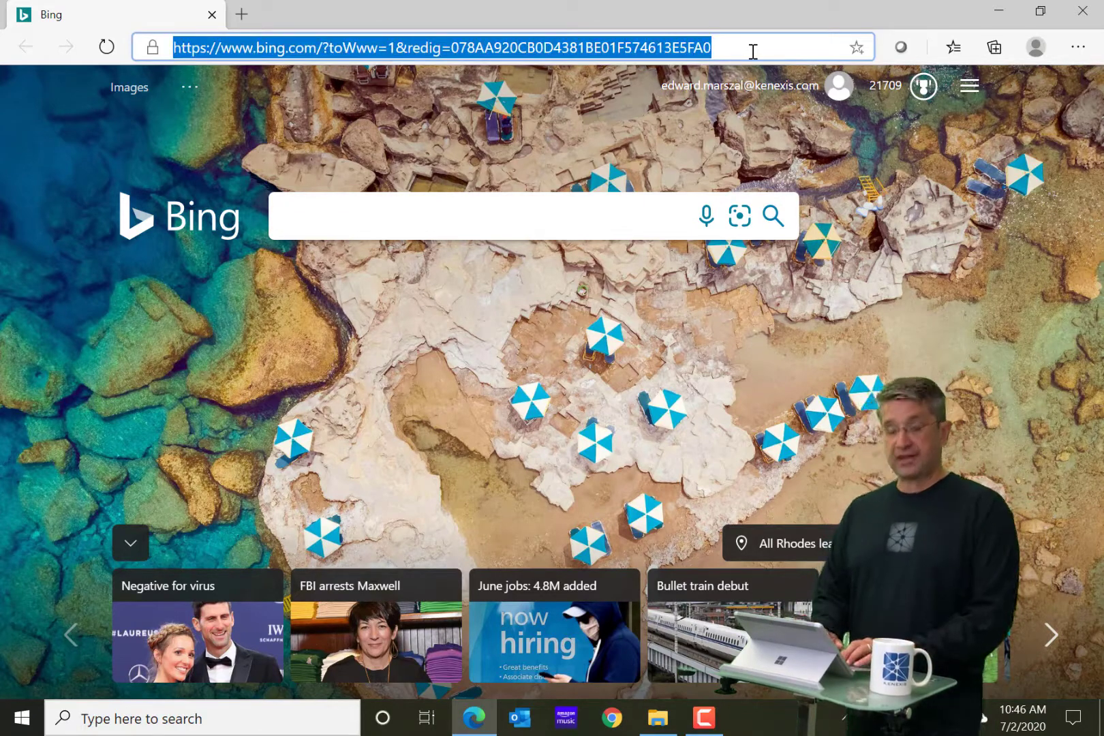
type("kiss.kenexis.com")
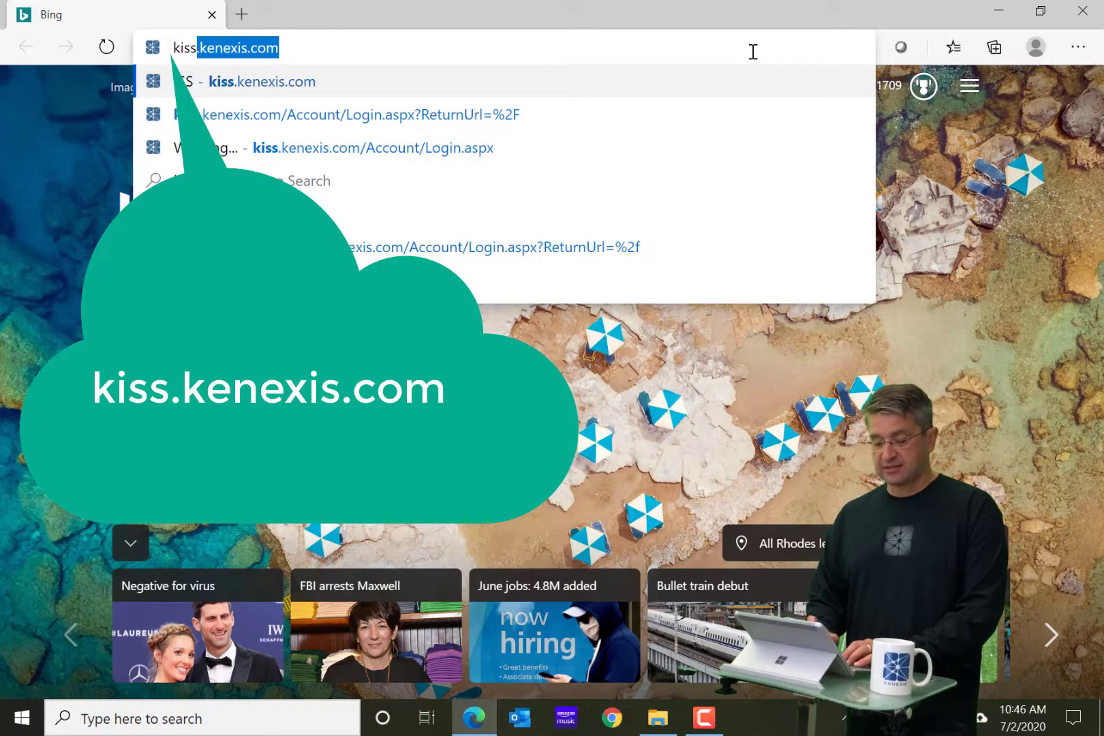
key("Return")
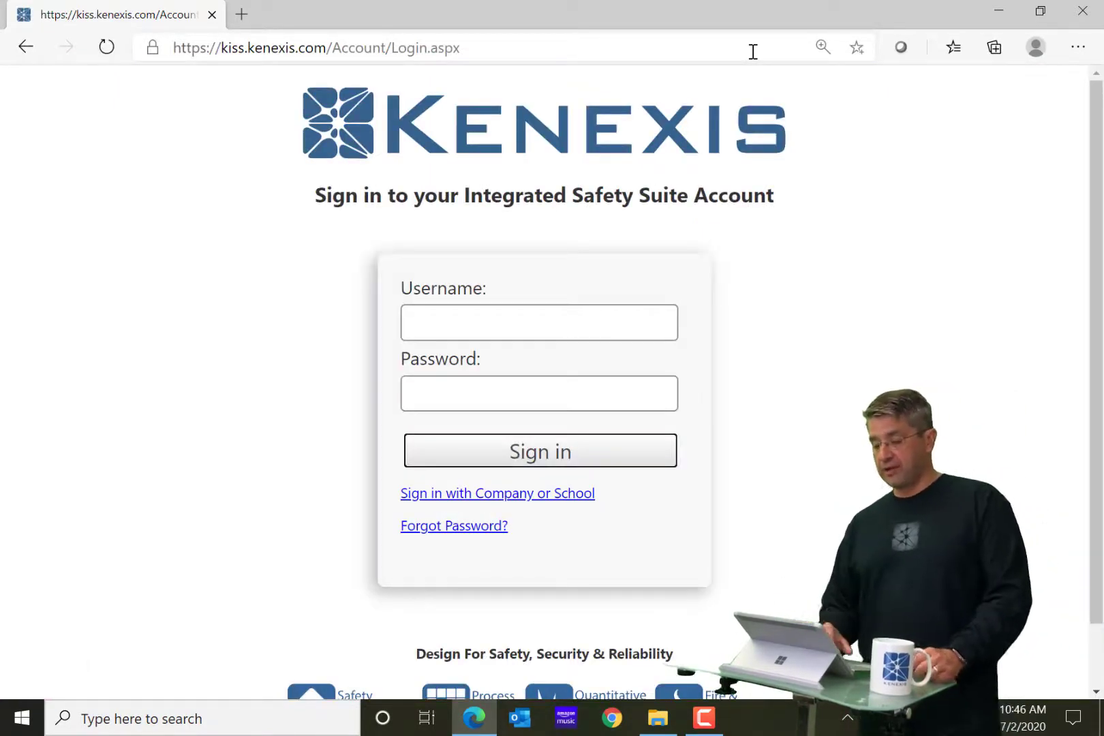
Reduce the page zoom from 125% to 110%.
left_click(1067, 55)
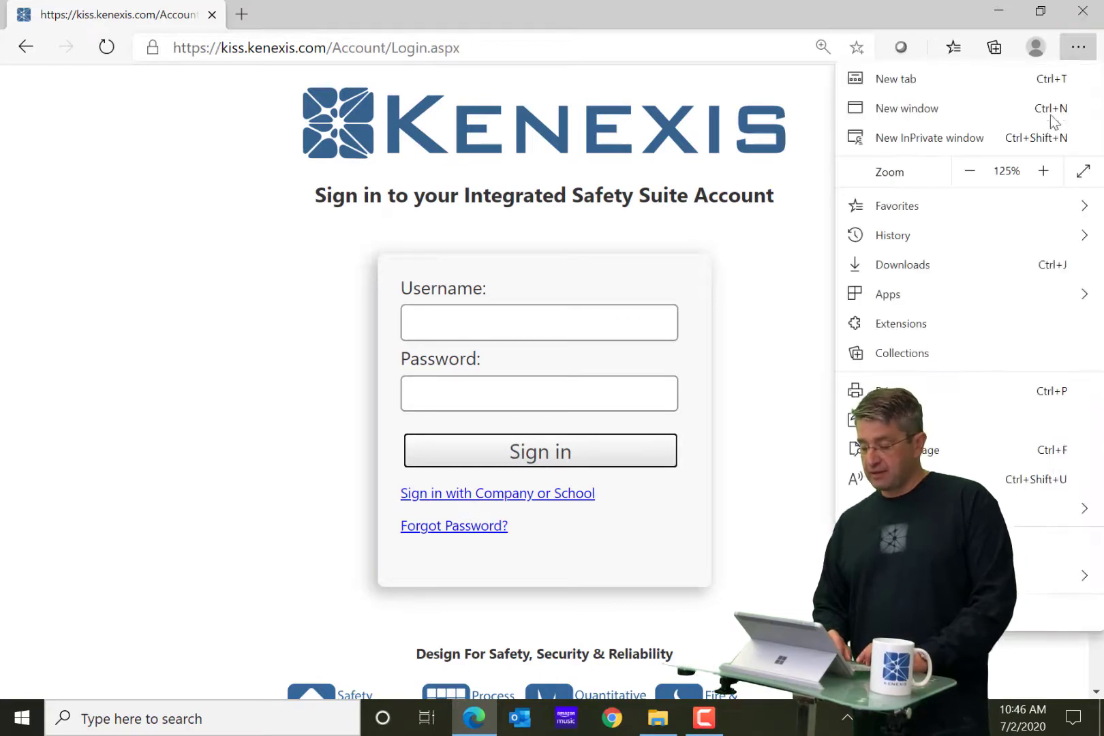
left_click(969, 171)
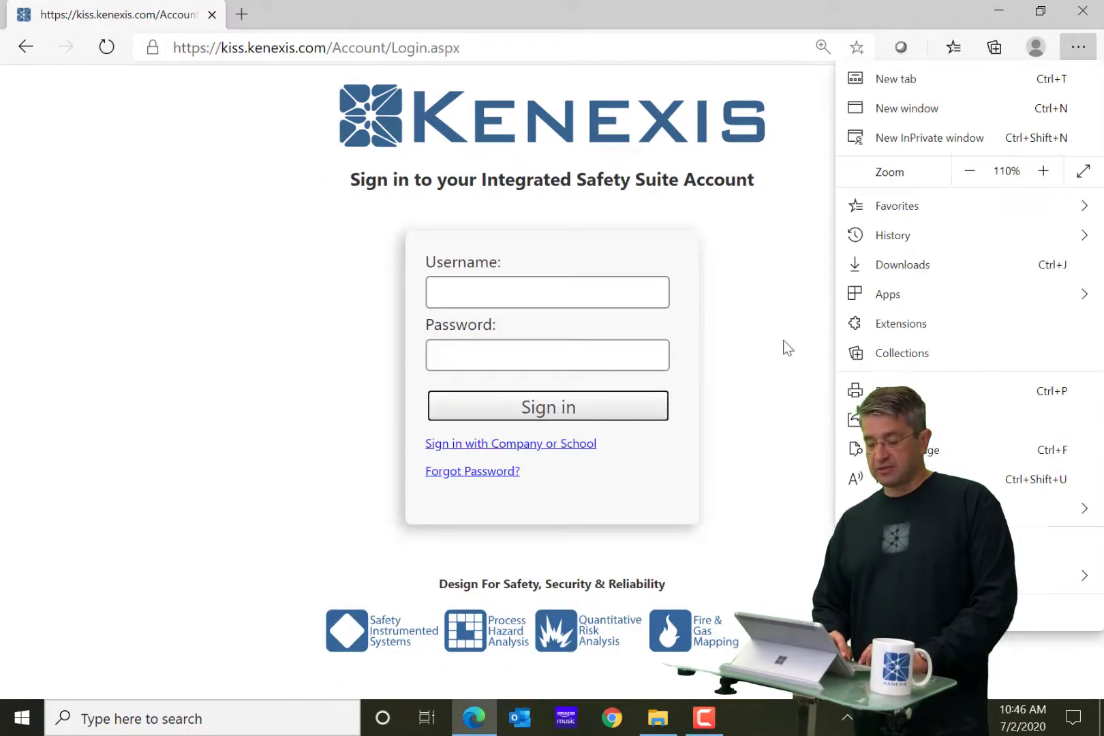
left_click(784, 341)
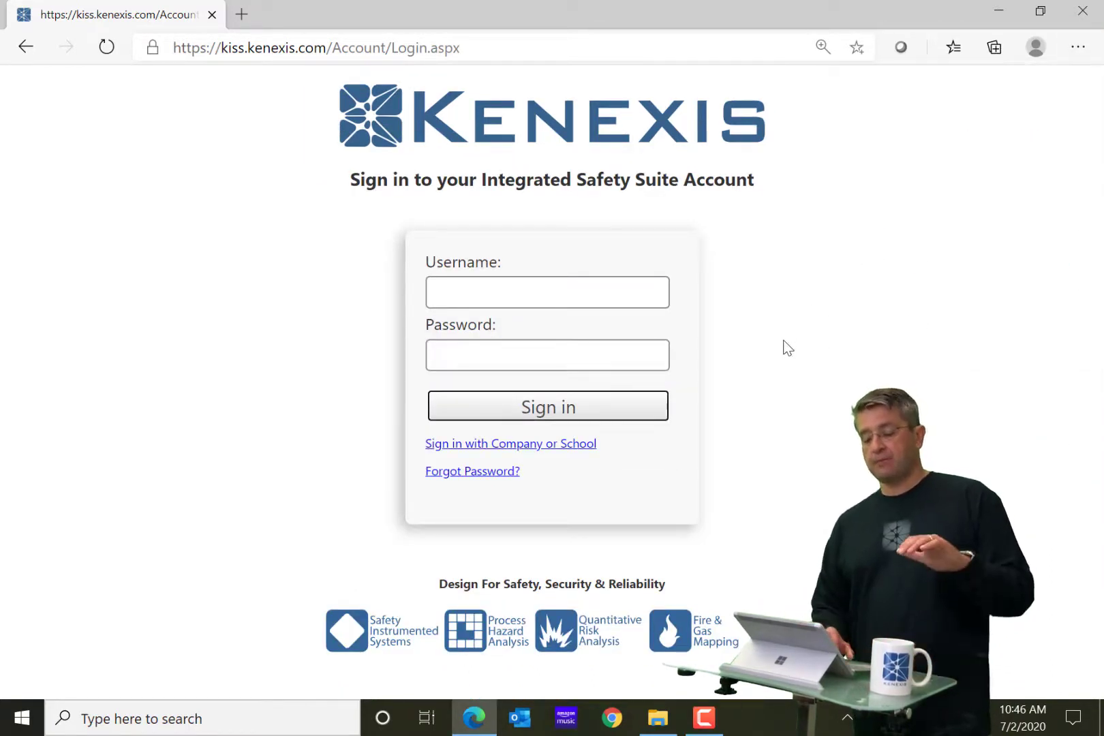
left_click(240, 16)
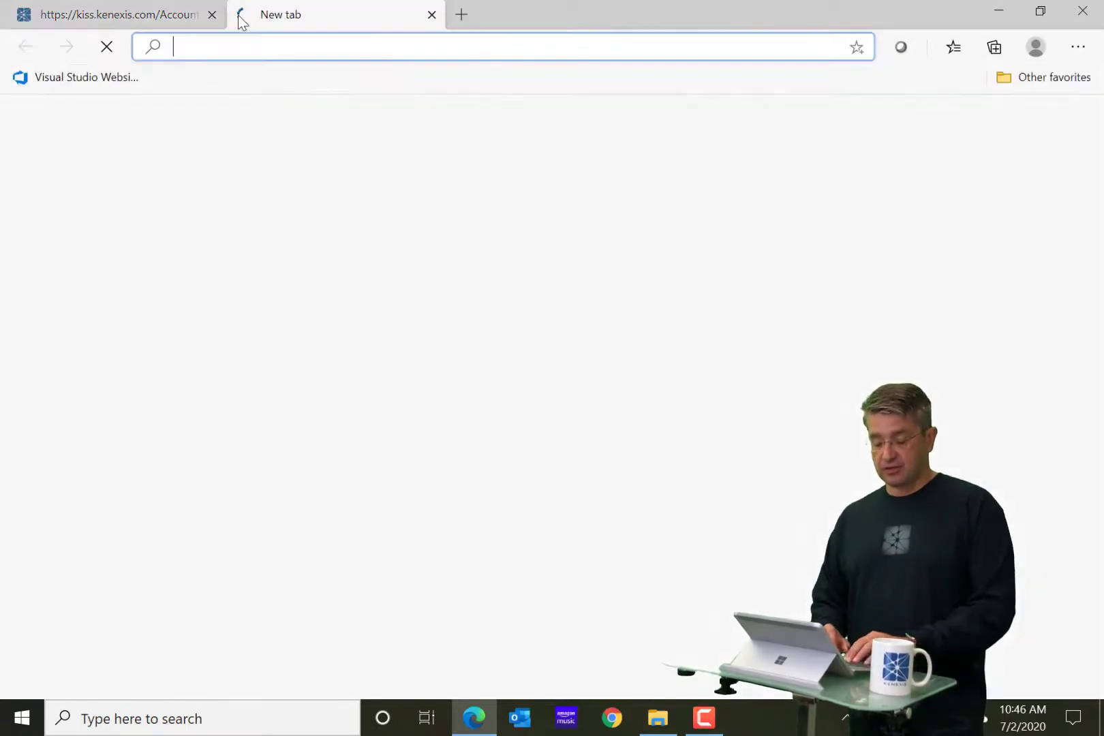
type("www.k")
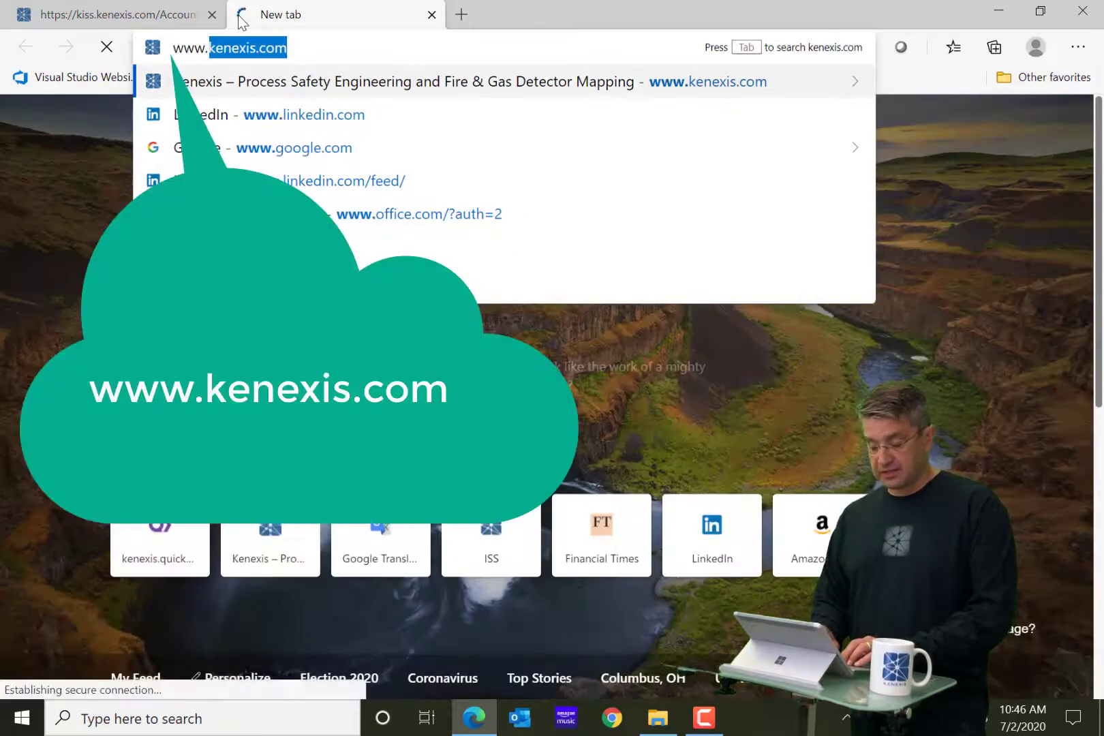
type("ene")
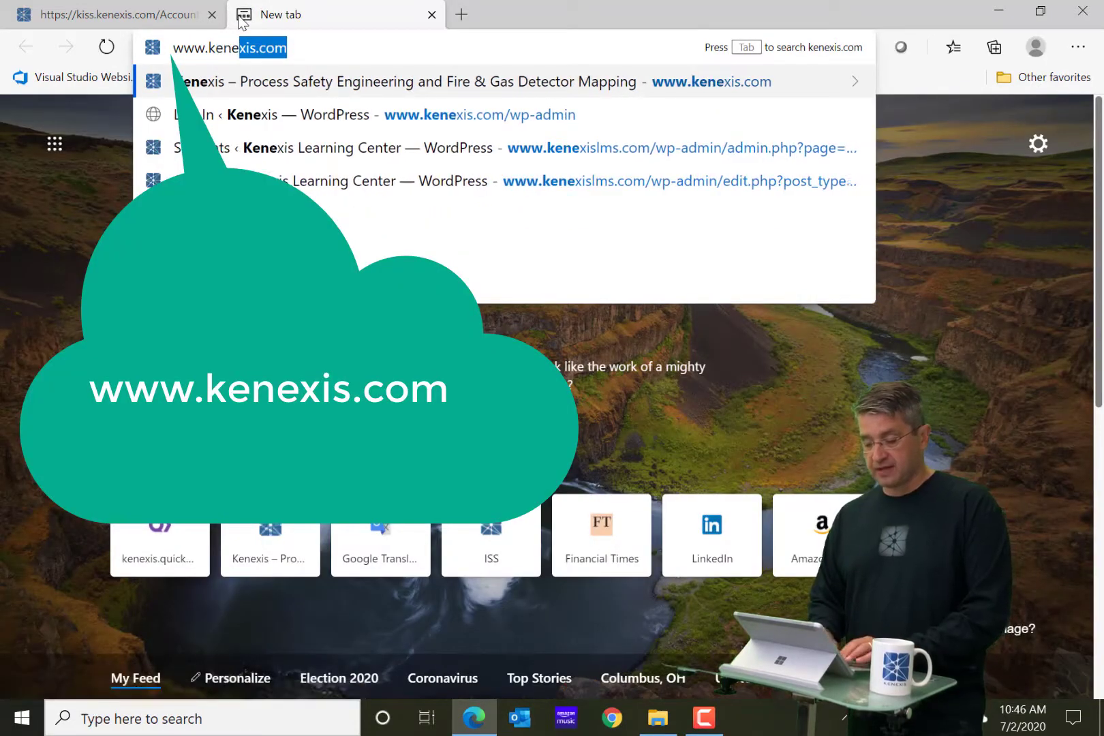
key("Return")
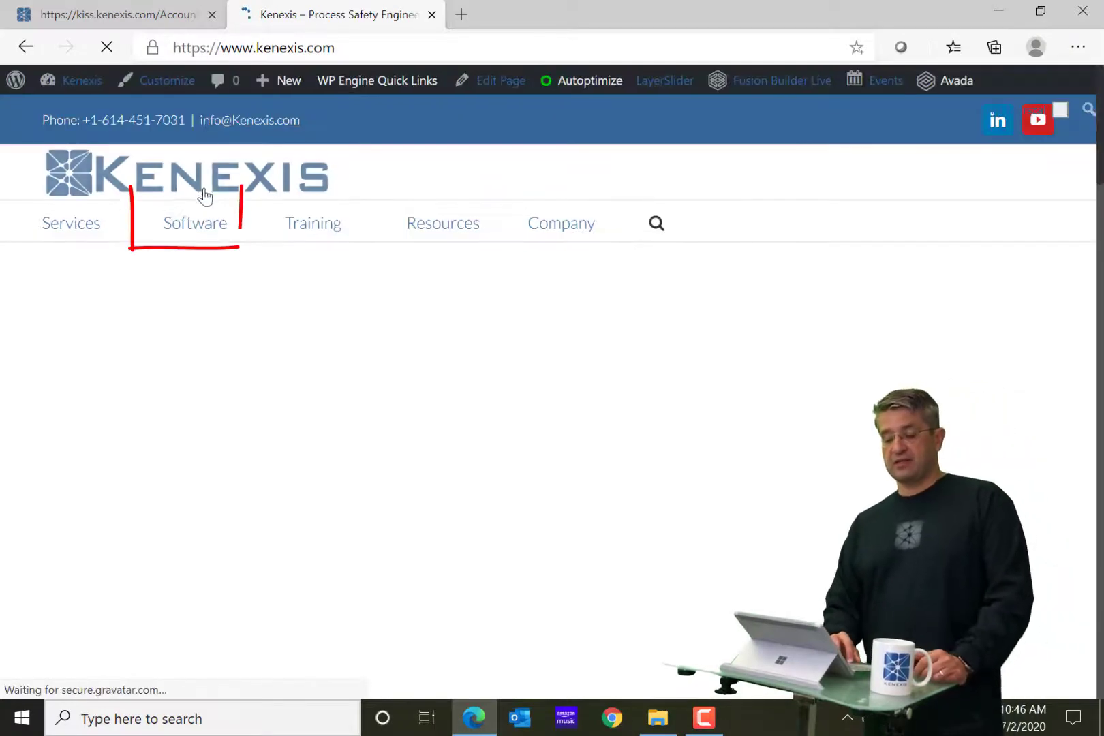
mouse_move(189, 240)
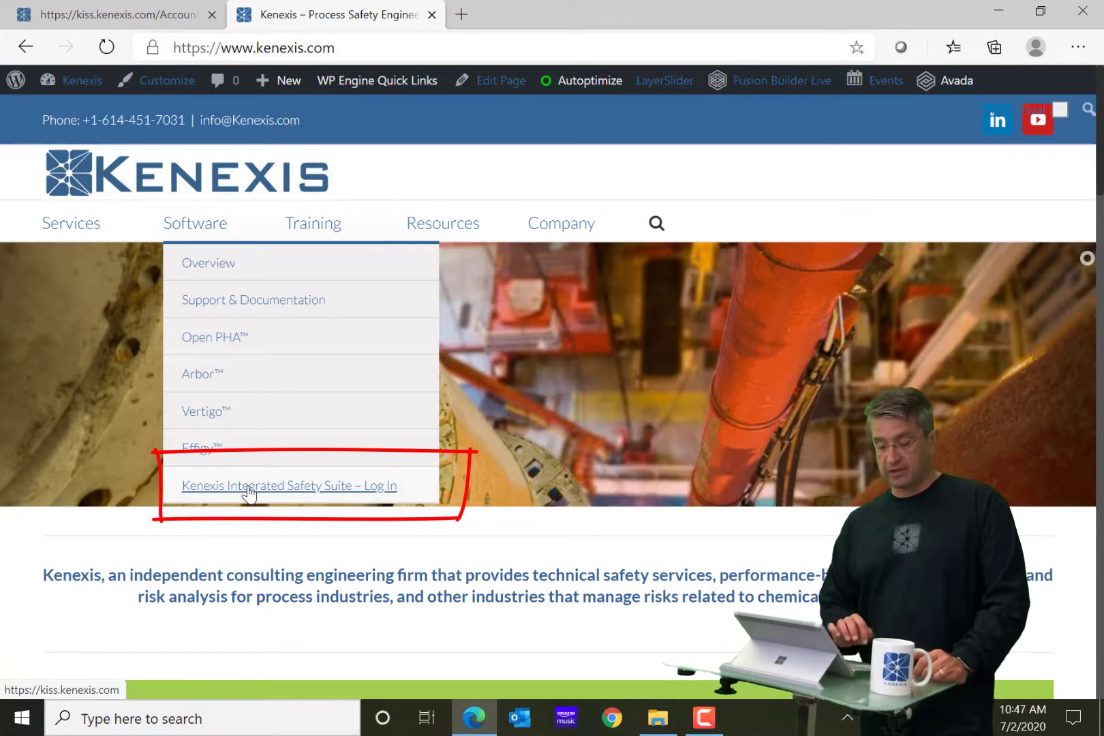
left_click(248, 489)
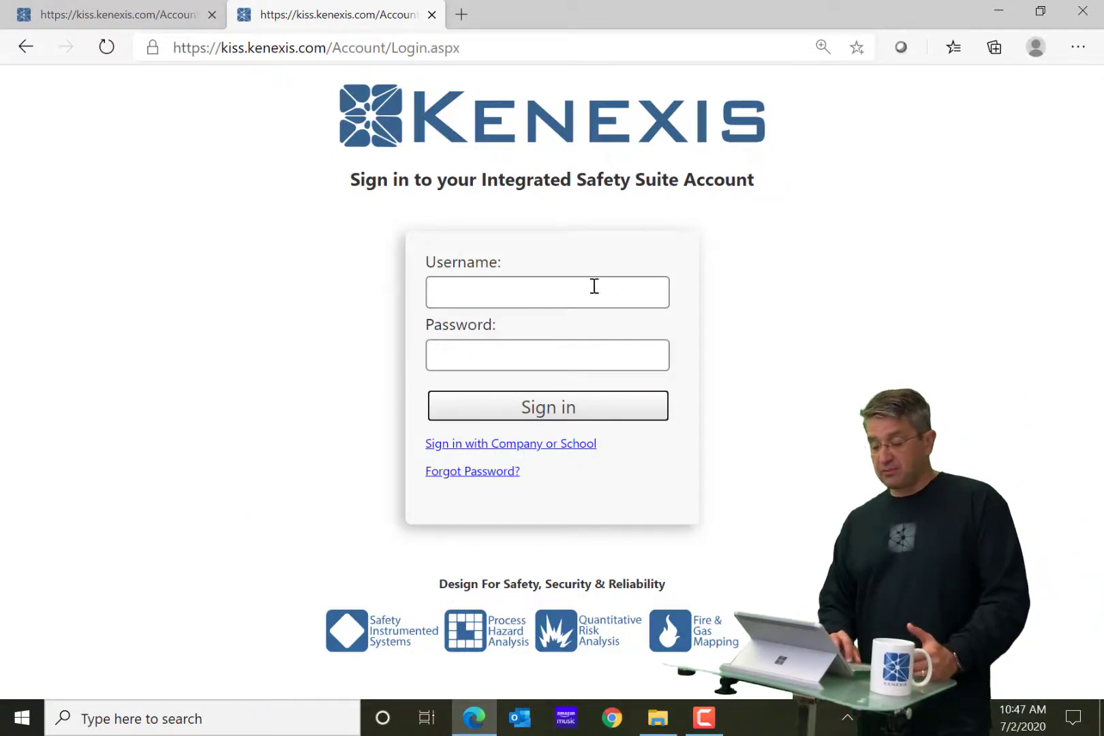
Enter the account e-mail as username and the account password, then submit the sign-in.
left_click(569, 306)
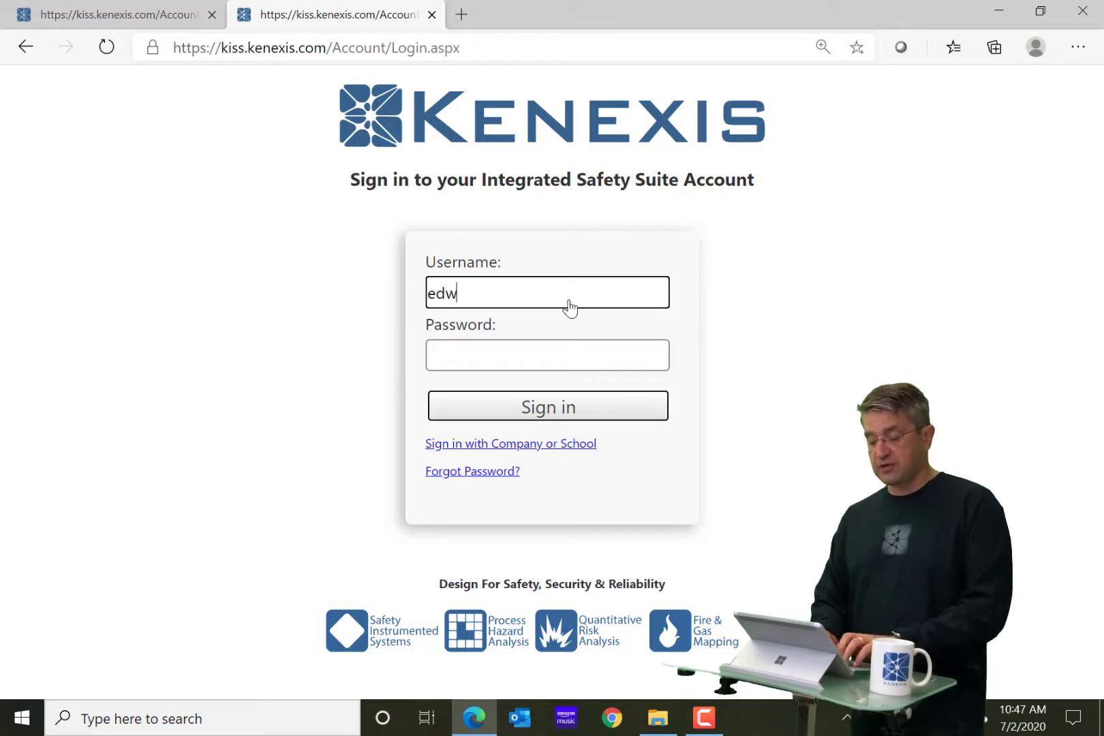
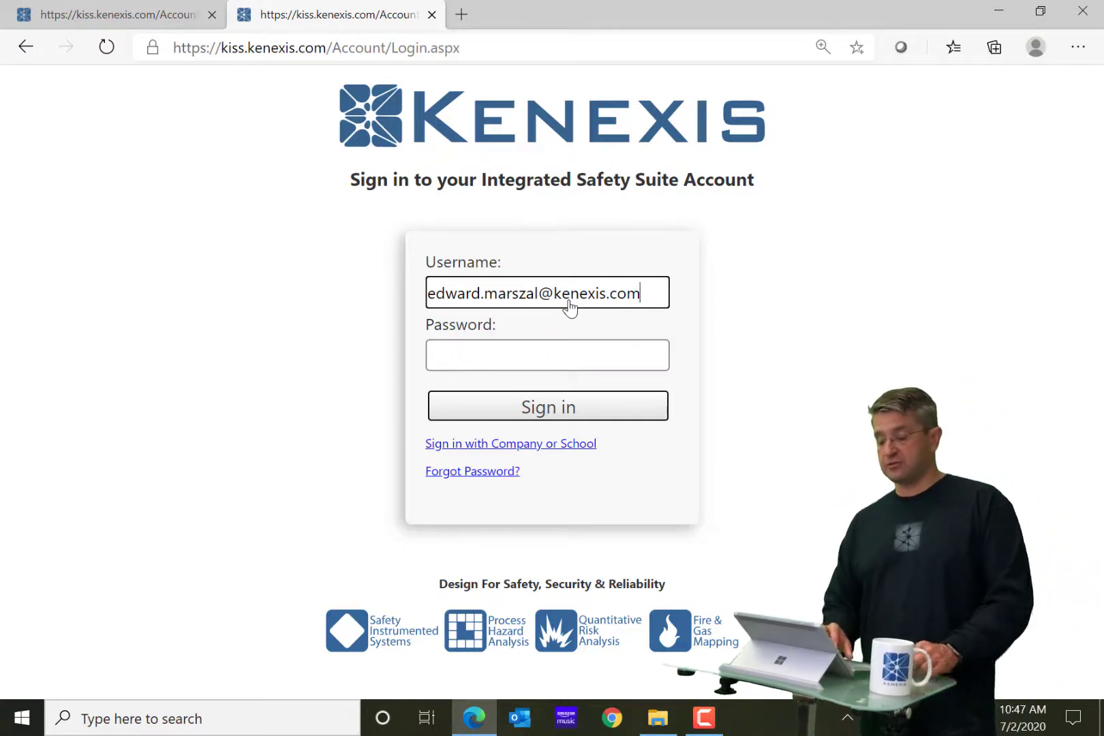
left_click(524, 355)
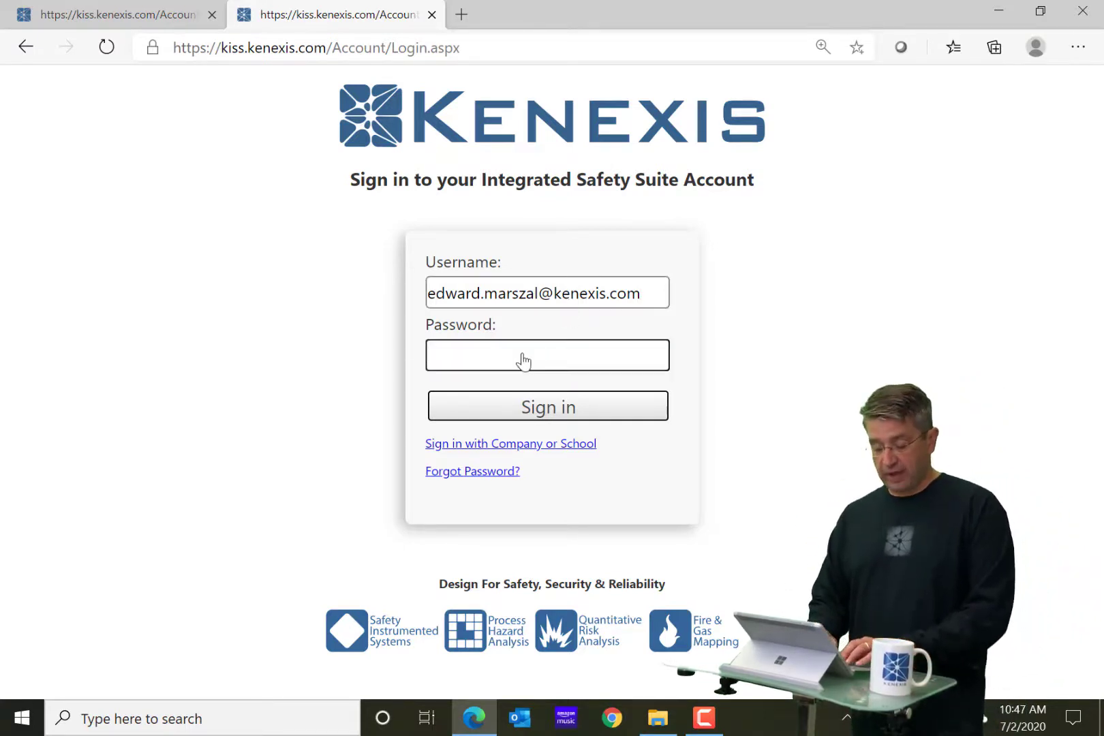
type("••••••••")
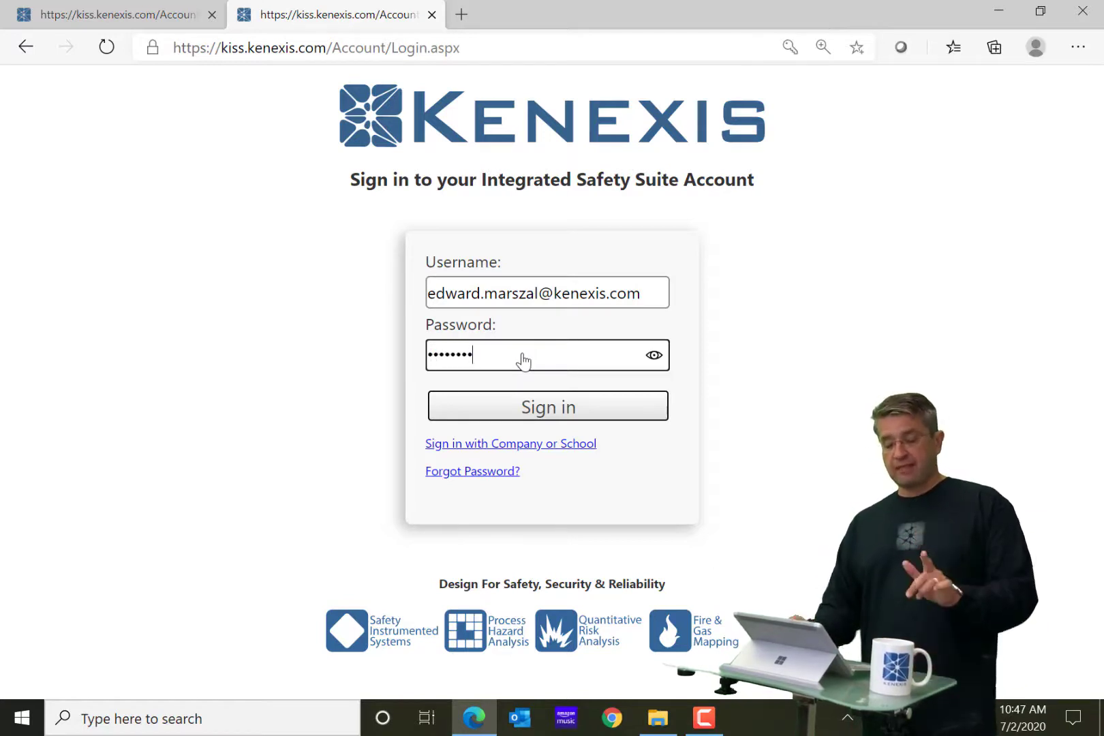
left_click(509, 409)
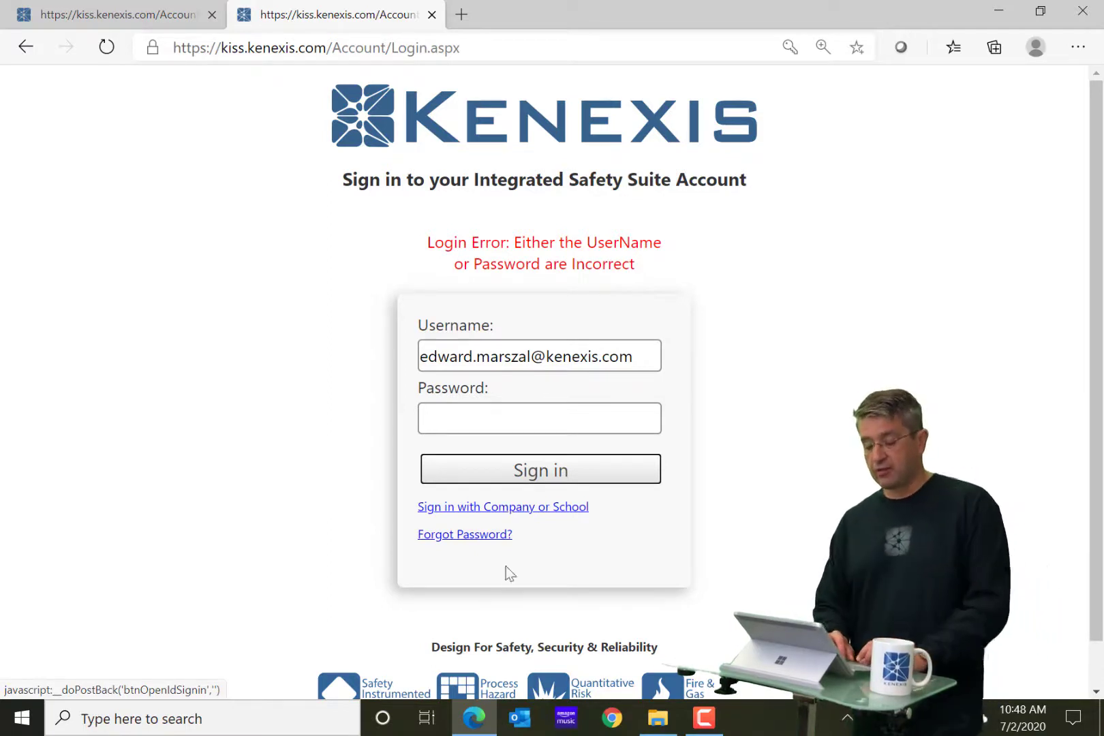
Choose 'Sign in with Company or School' instead of password login.
left_click(522, 511)
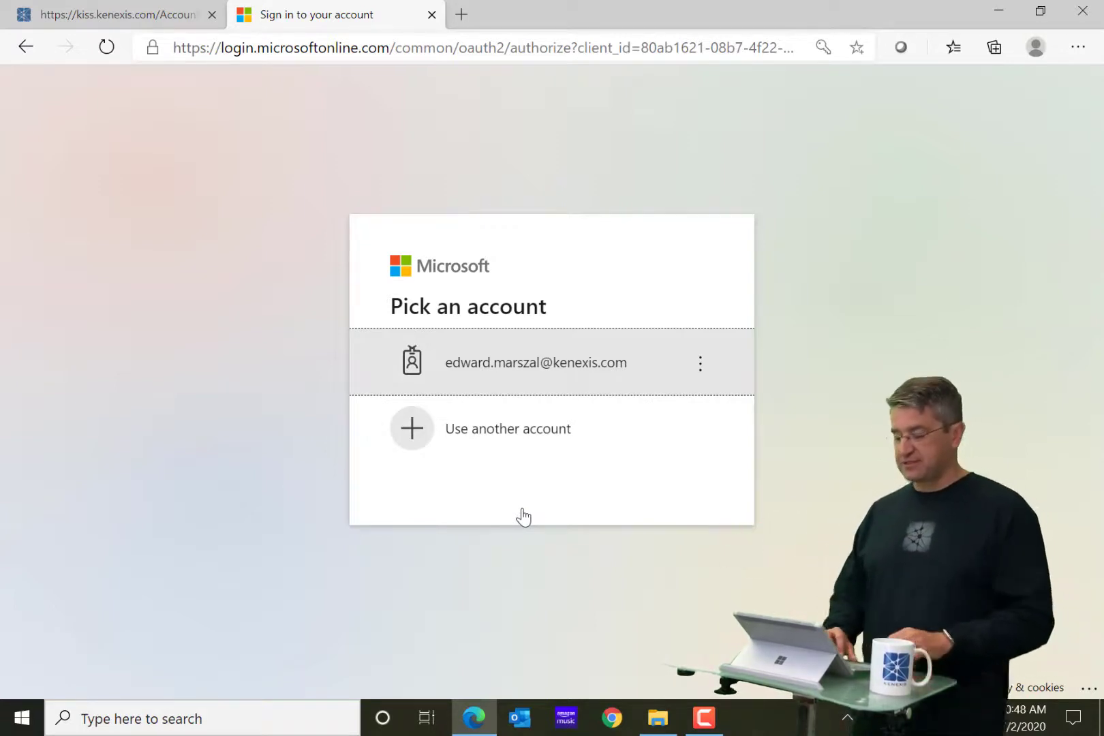
Pick the existing work account, enter its password, and accept staying signed in.
left_click(532, 373)
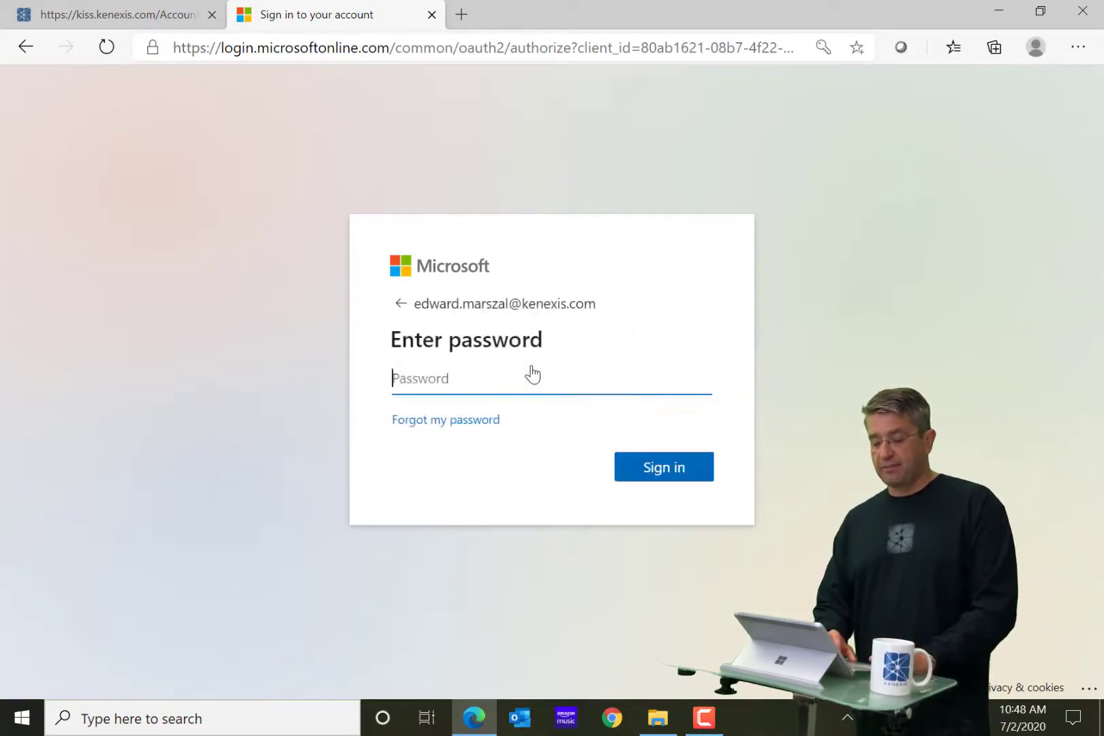
type("•••••")
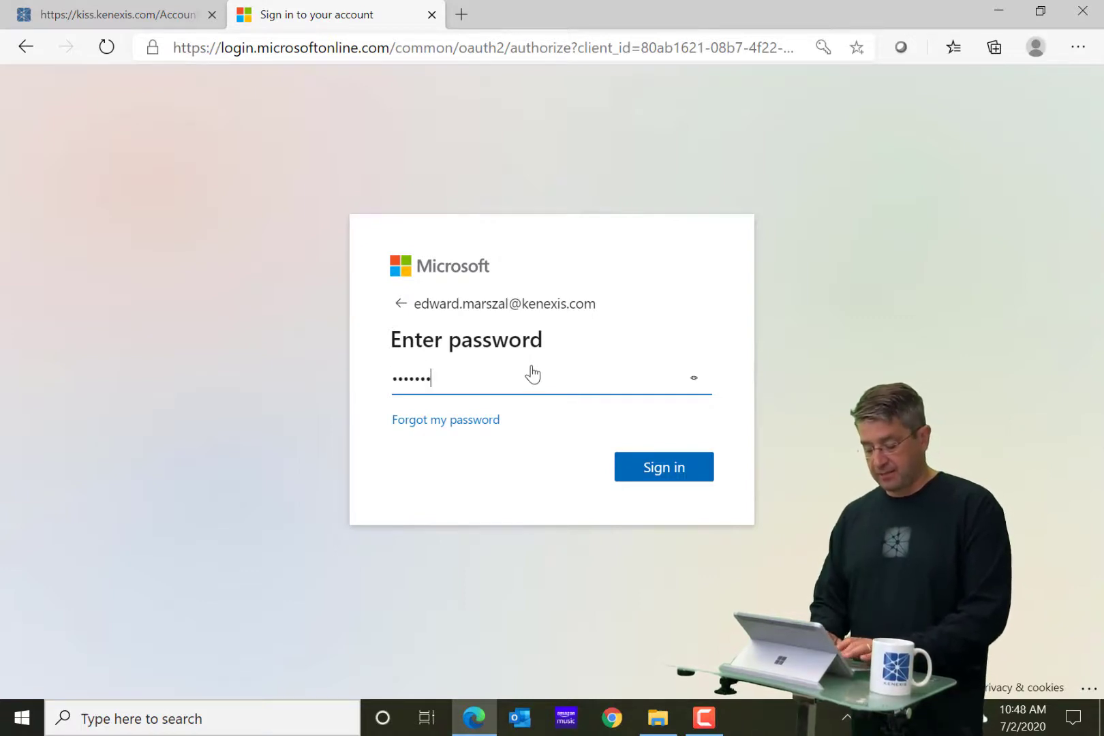
type("•••")
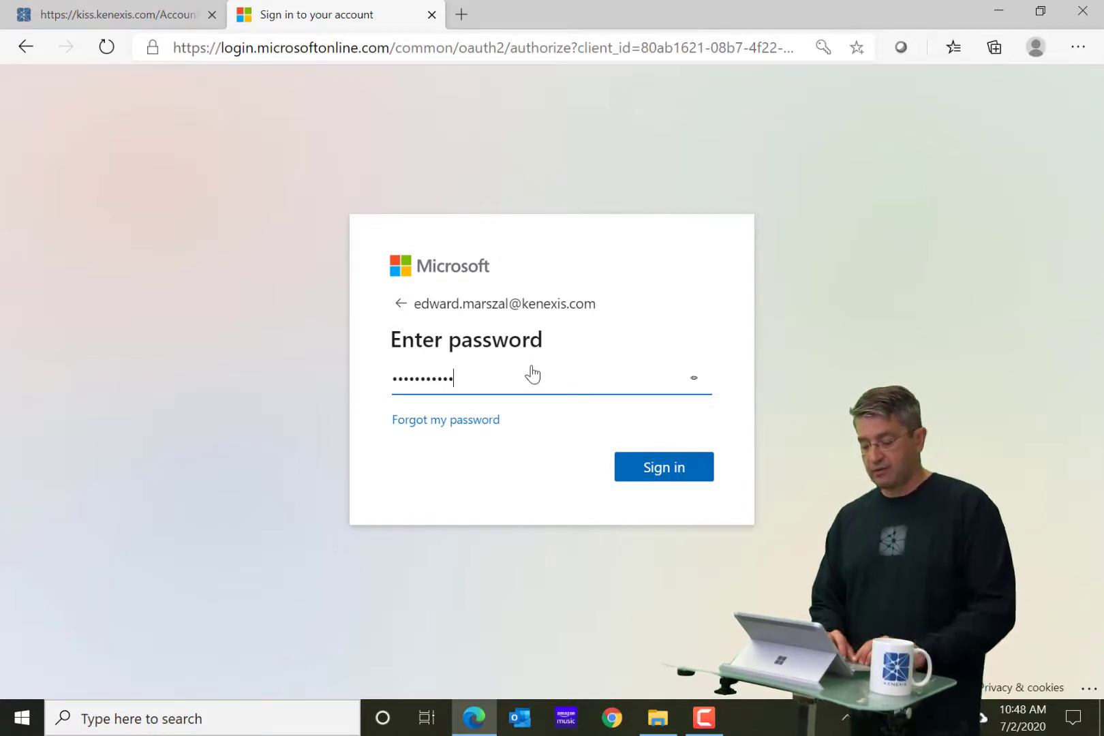
left_click(661, 476)
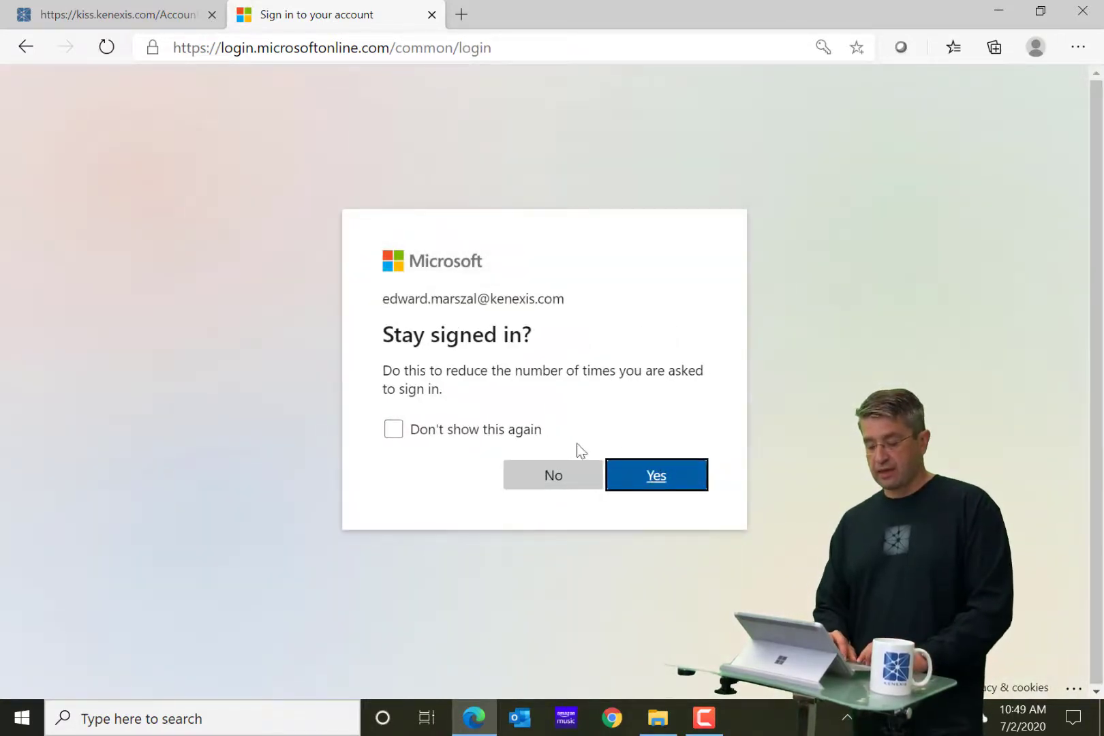
left_click(658, 489)
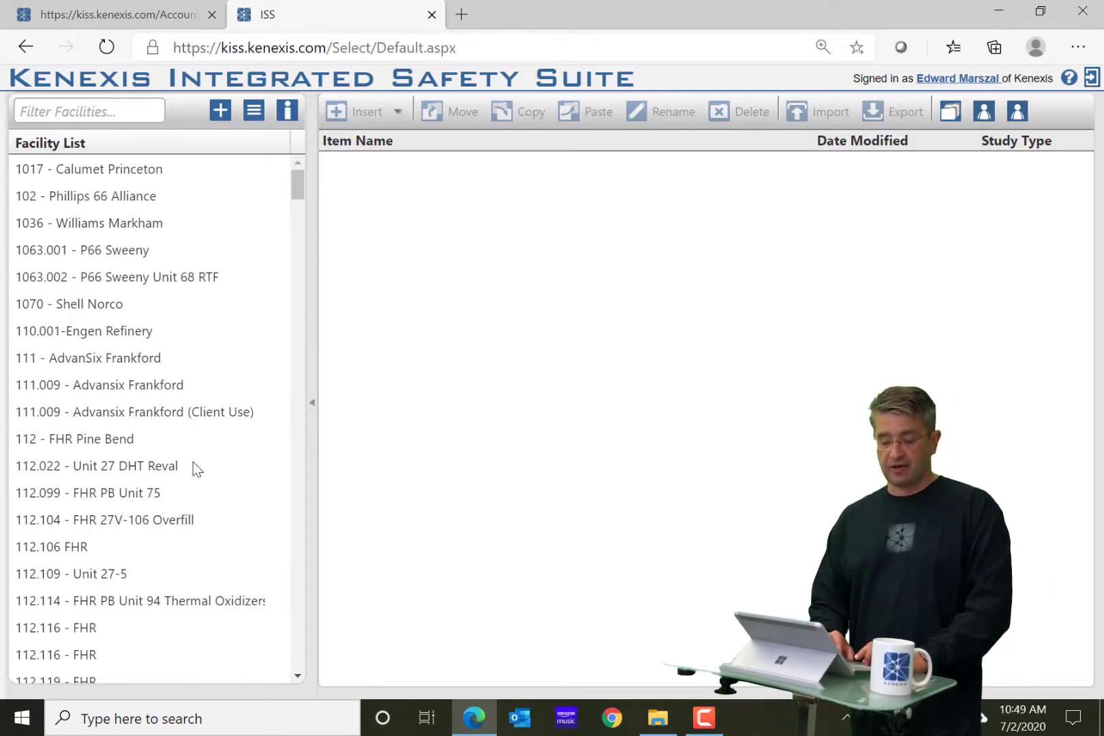
Find and open the GOGO NGL - Fracburg facility in the Facility List.
scroll(196, 466, "down", 20)
scroll(193, 462, "down", 20)
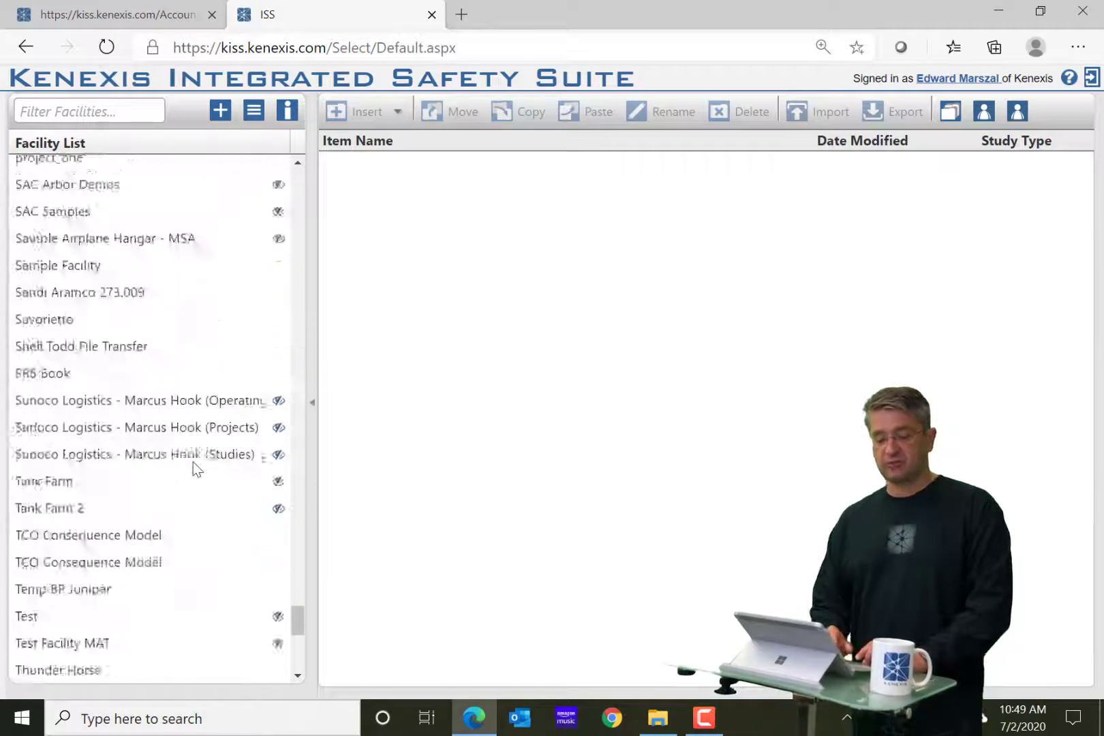
scroll(194, 468, "up", 20)
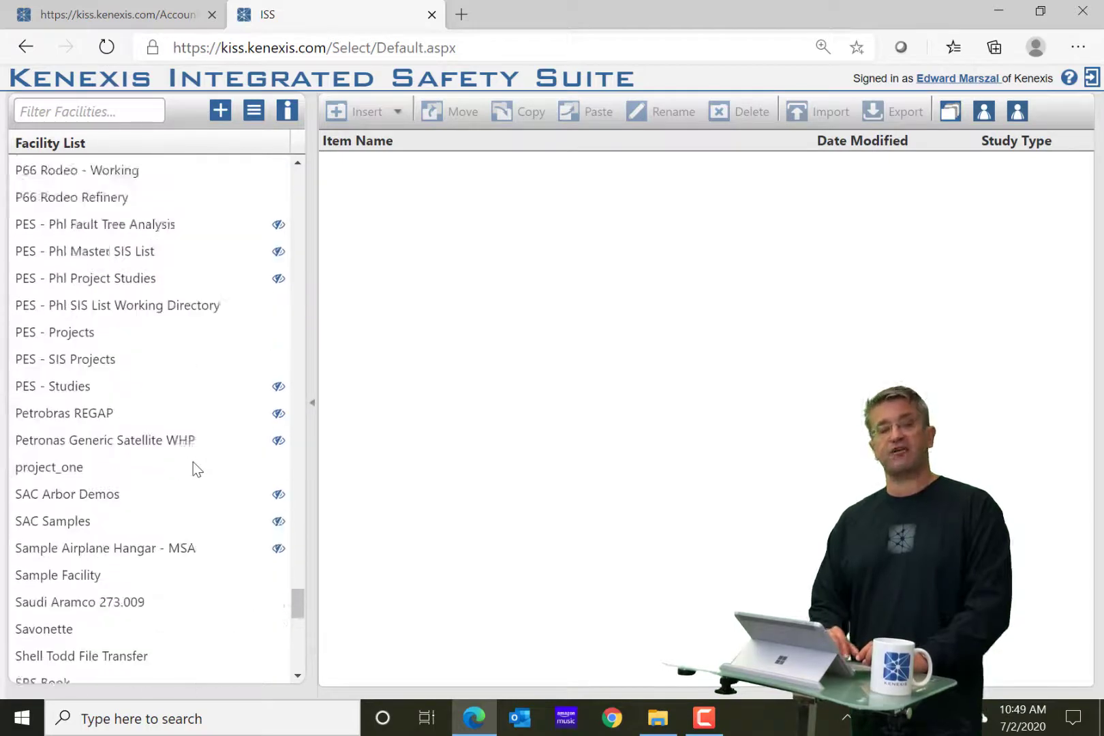
scroll(195, 469, "up", 1)
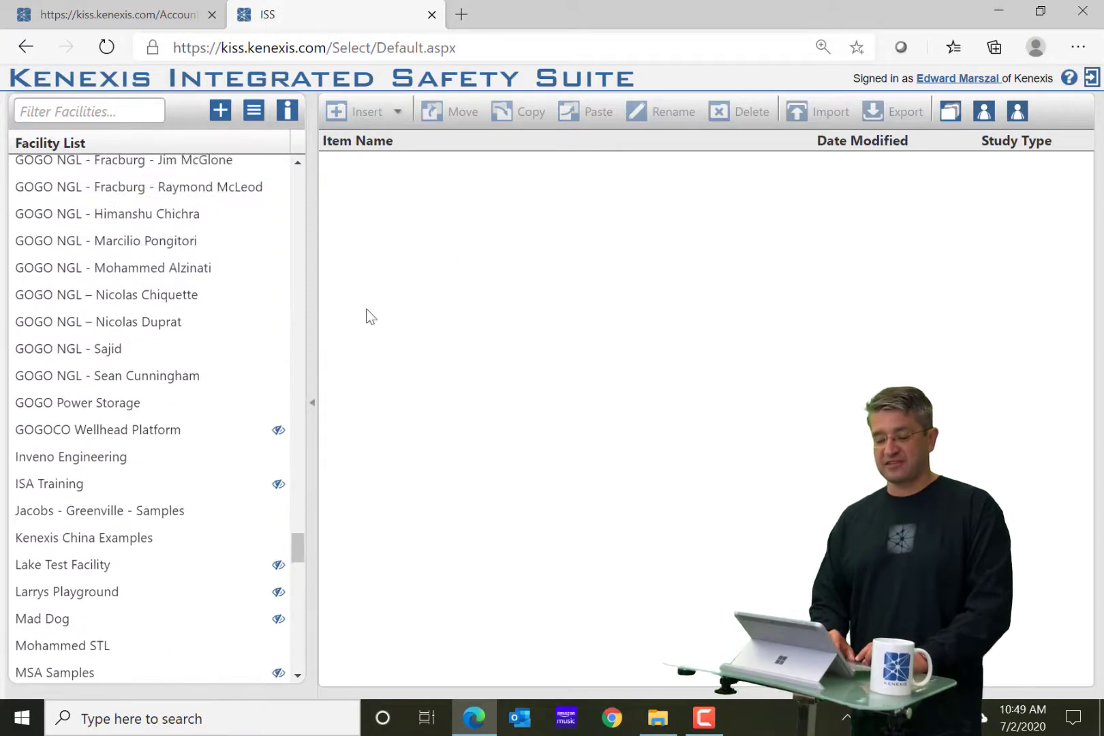
scroll(101, 413, "up", 2)
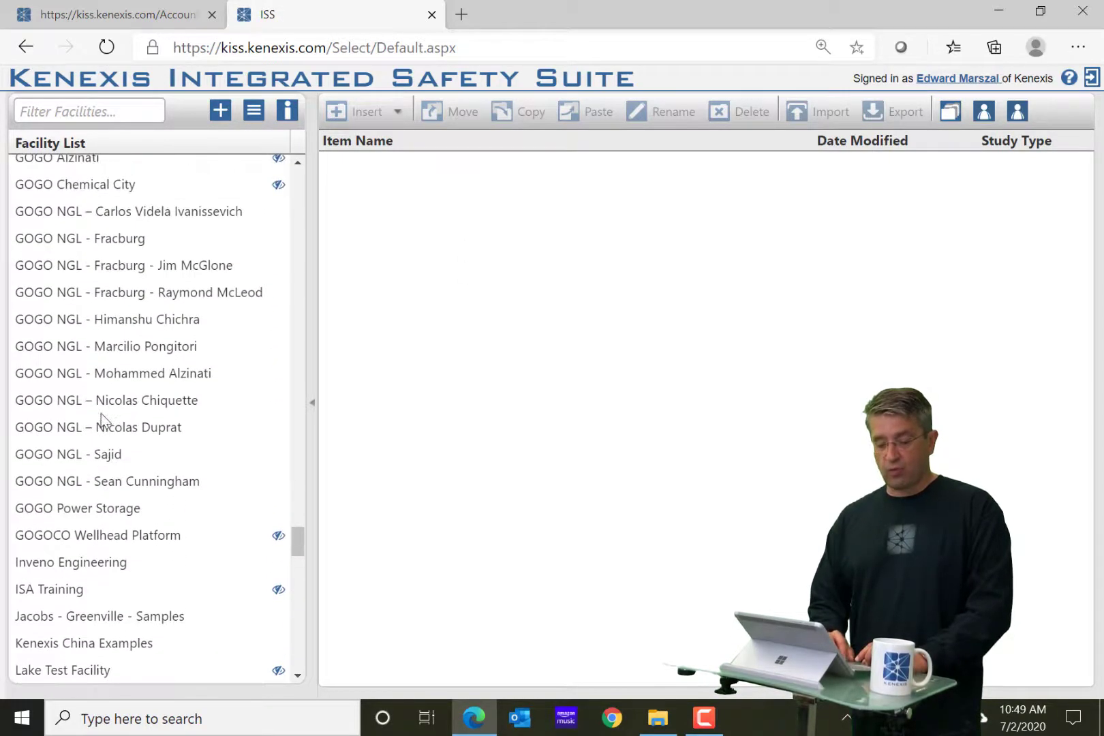
left_click(100, 239)
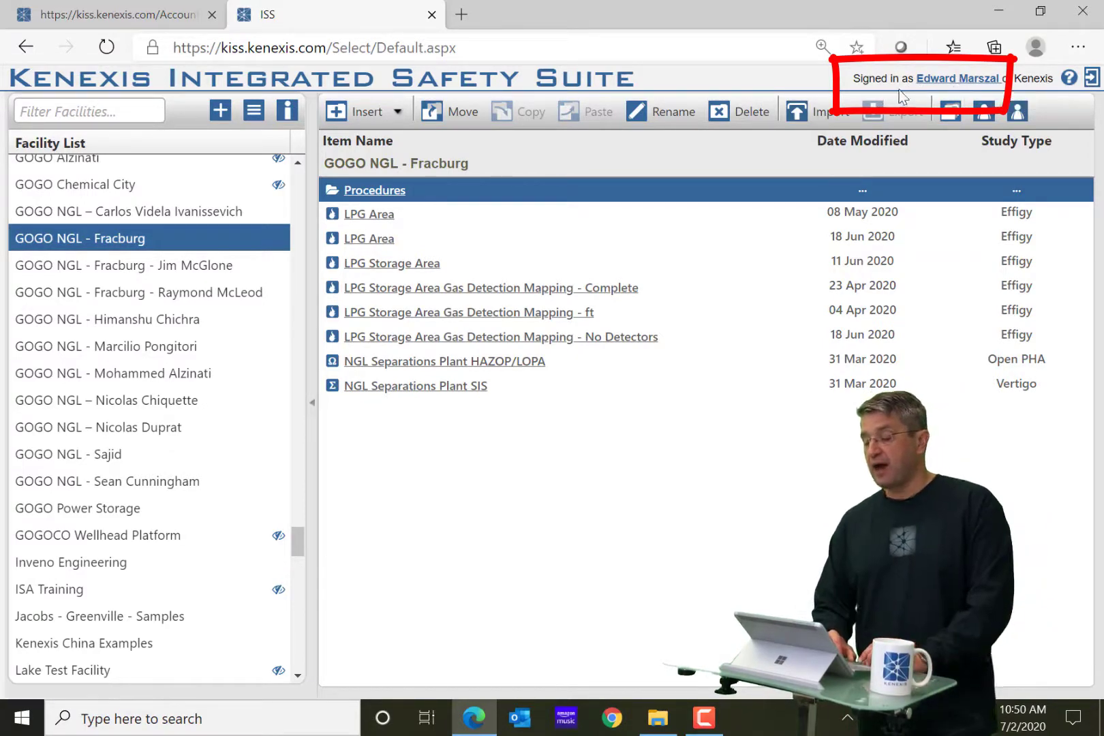
Open Account Settings from the 'Signed in as' name link and review the password fields and app licences.
left_click(943, 83)
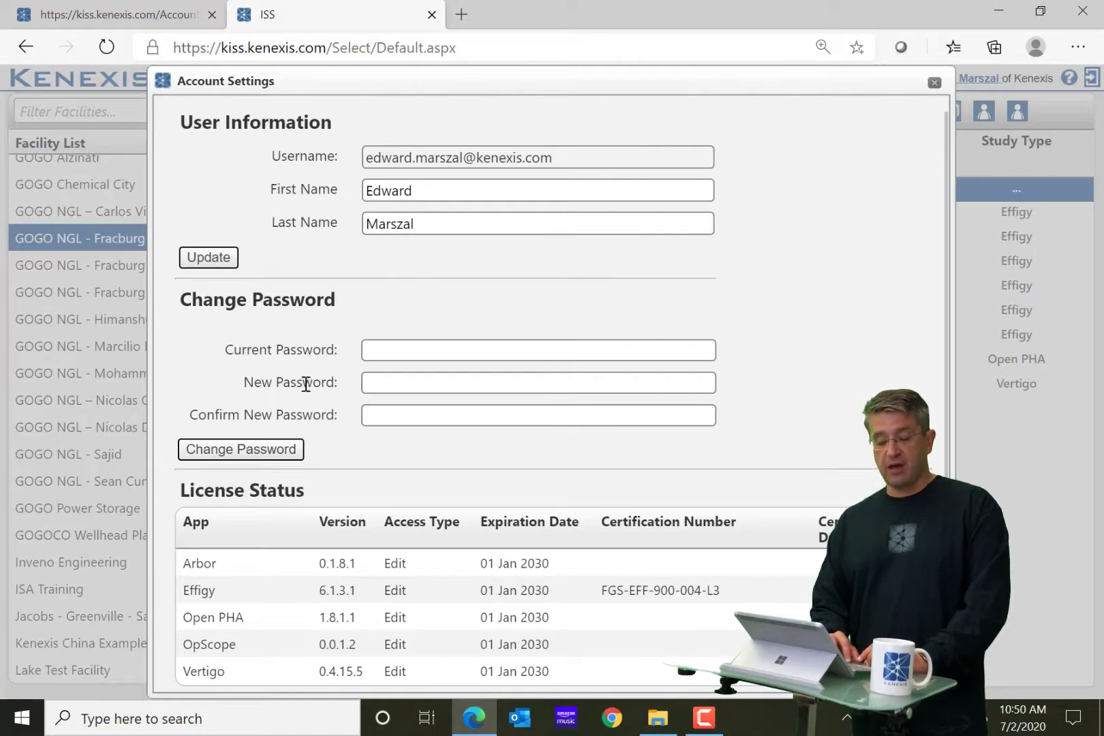
scroll(386, 354, "down", 1)
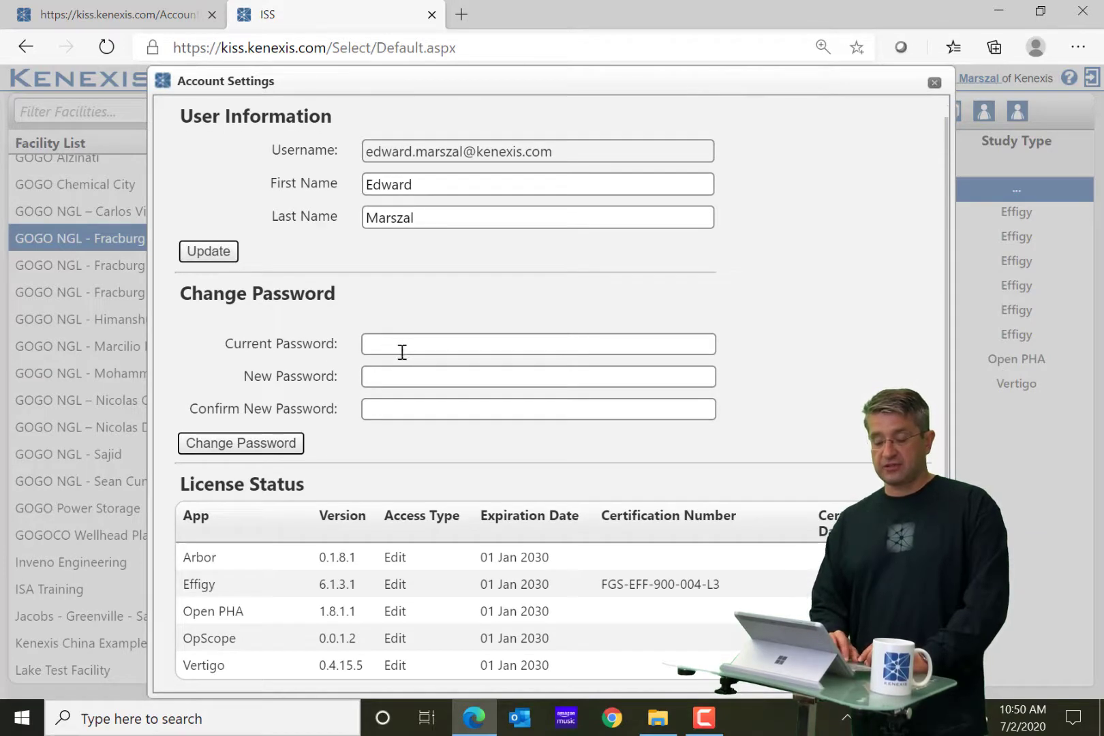
left_click(406, 355)
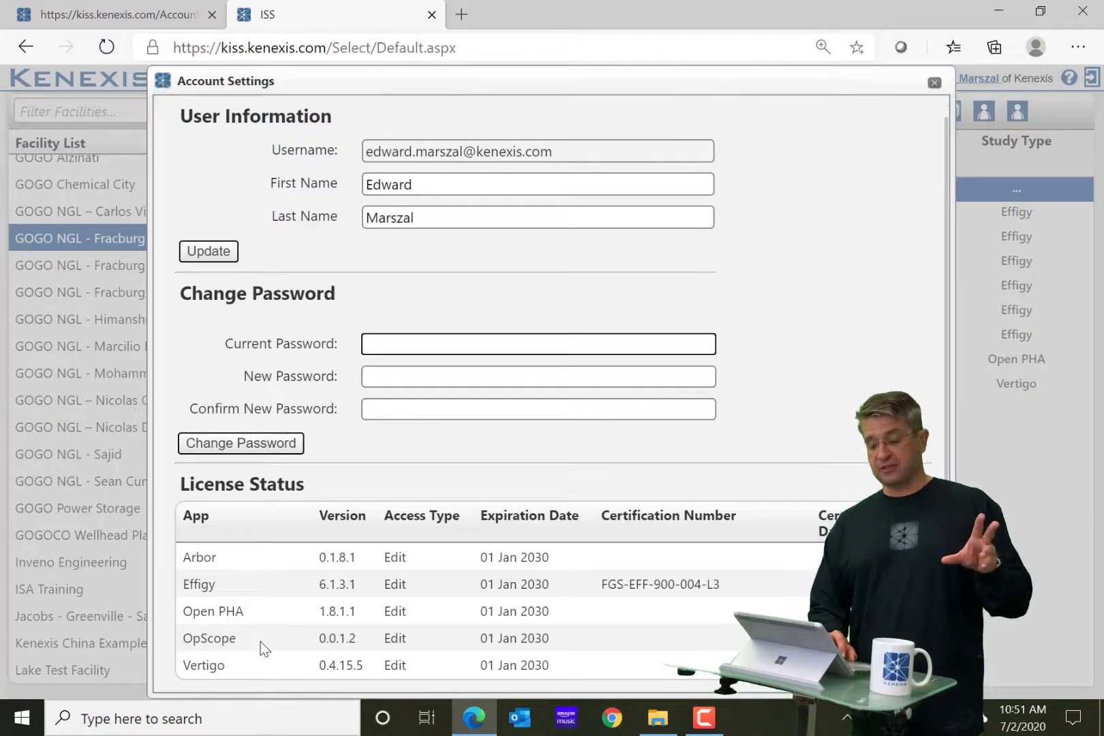
left_click(255, 672)
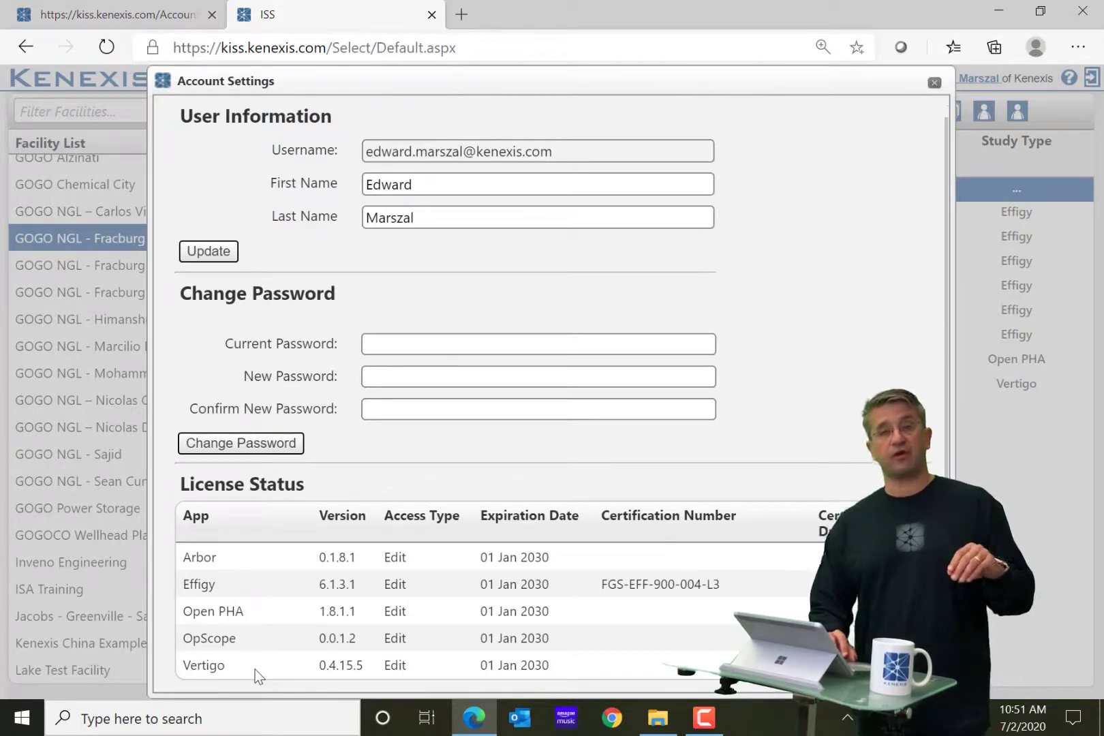